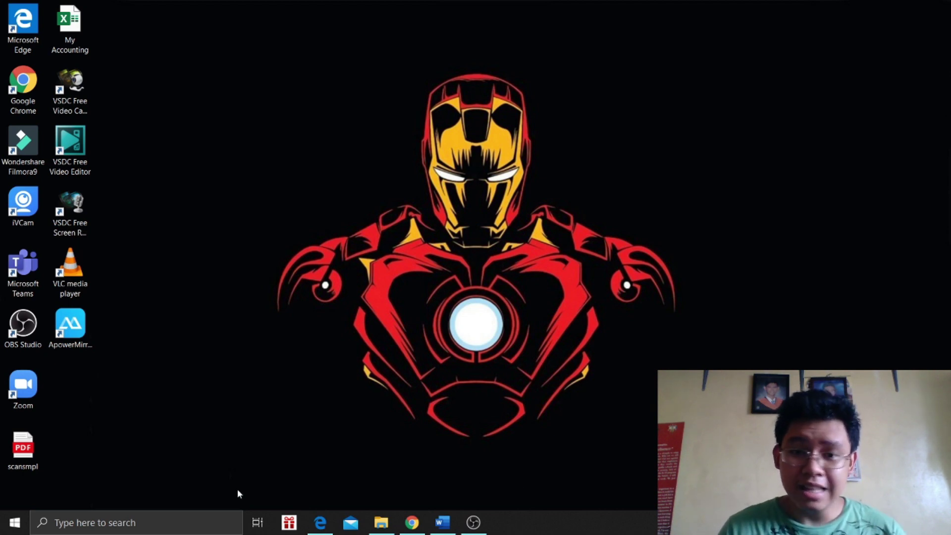
# Look over the scanned PDF letter, then minimize it to show the desktop
pyautogui.click(320, 522)
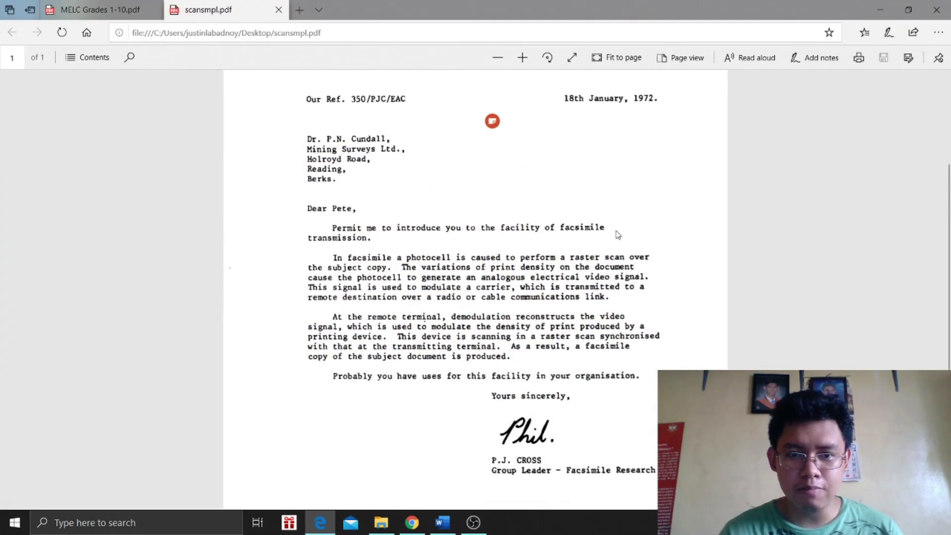
pyautogui.scroll(-2, 618, 235)
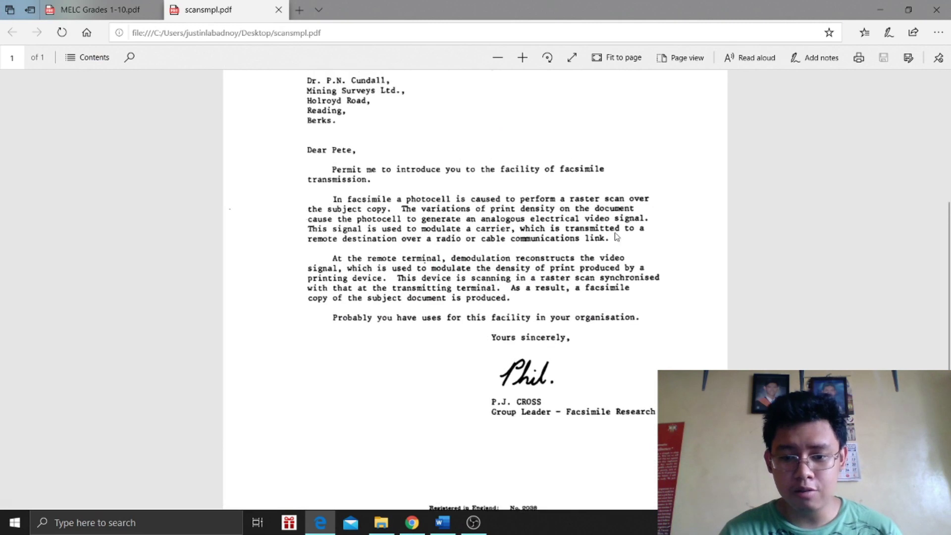
pyautogui.scroll(3, 618, 237)
pyautogui.scroll(-4, 618, 239)
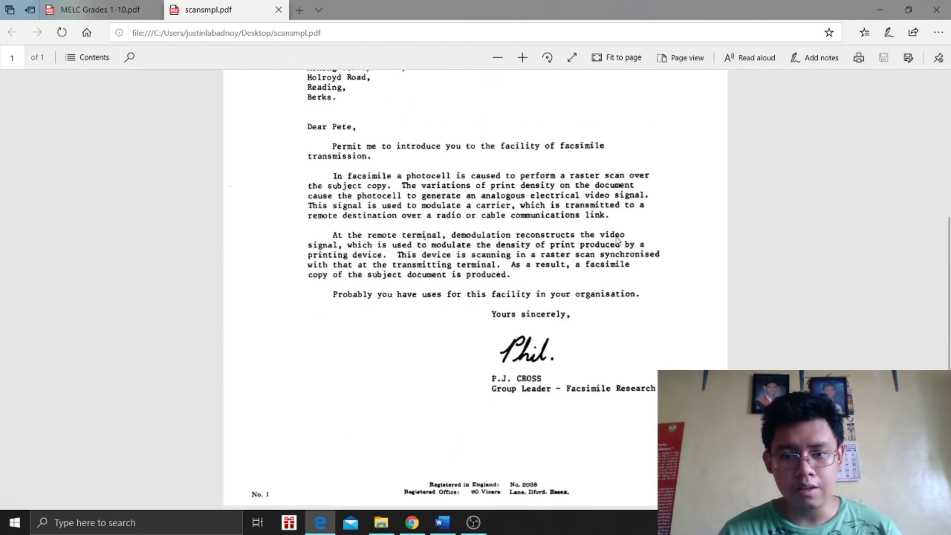
pyautogui.click(880, 4)
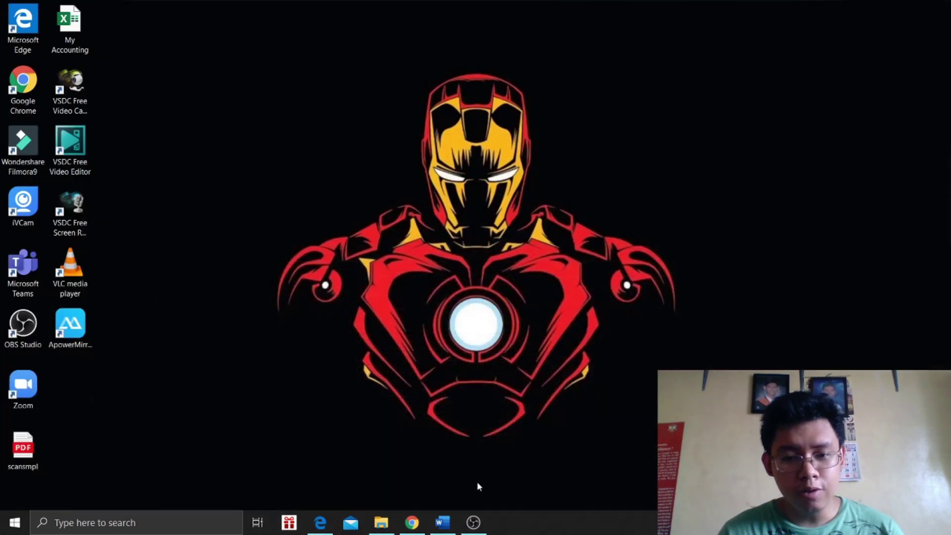
# Start Word and open scansmpl.pdf from the Desktop
pyautogui.click(443, 524)
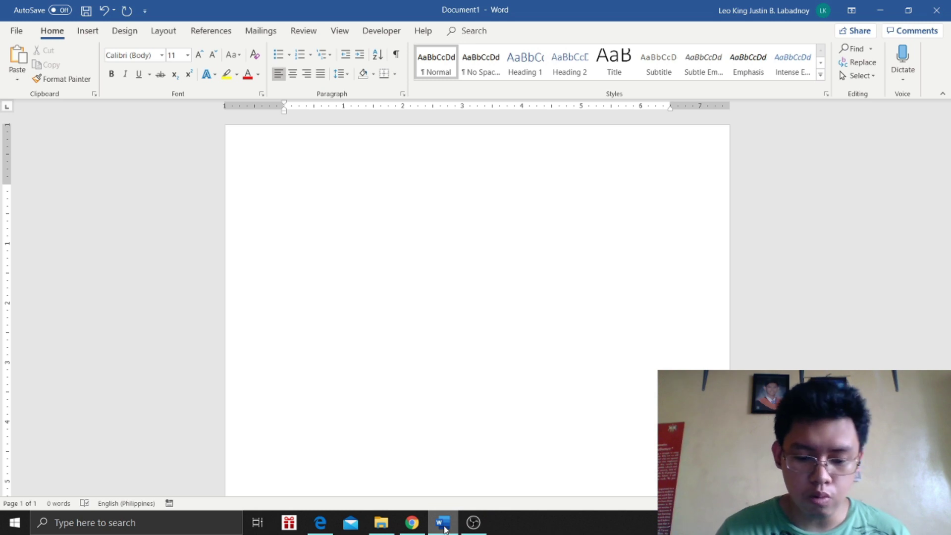
pyautogui.hotkey('ctrl', 'o')
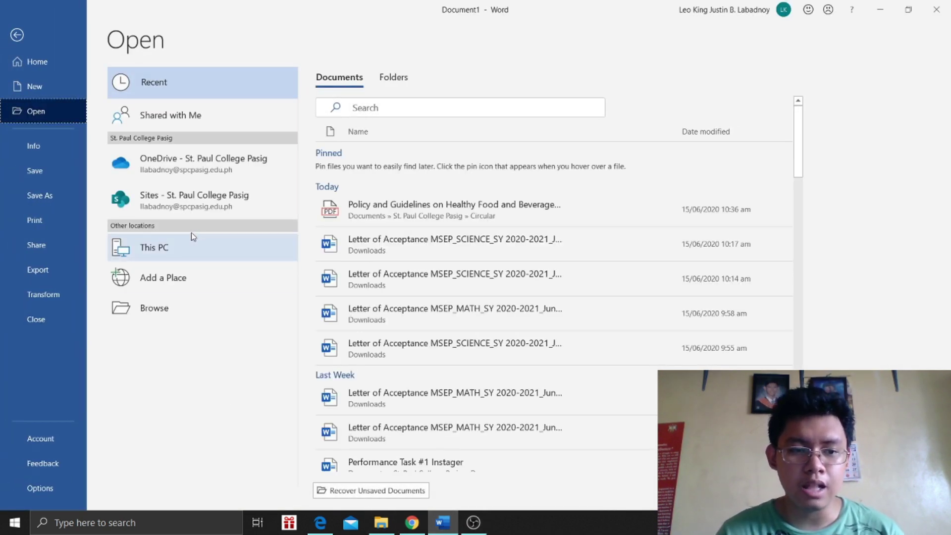
pyautogui.click(188, 248)
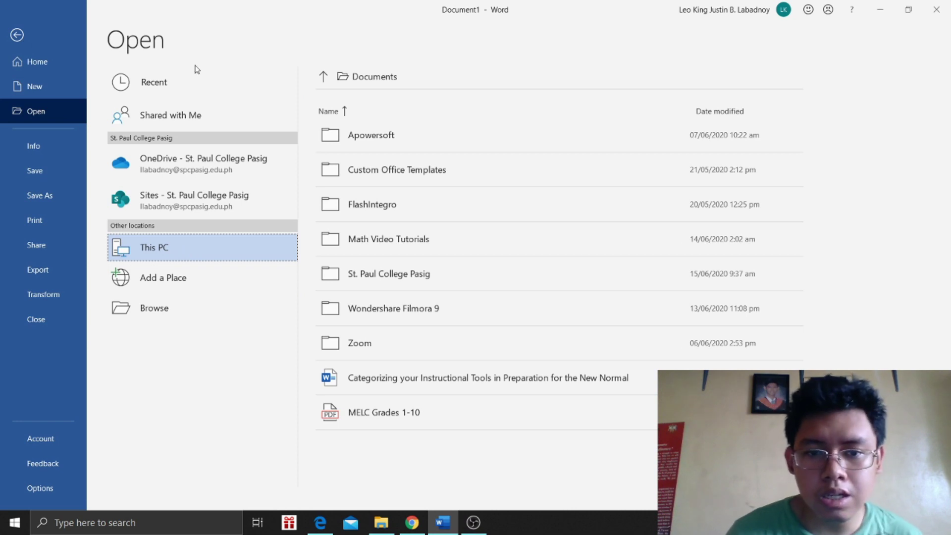
pyautogui.click(356, 83)
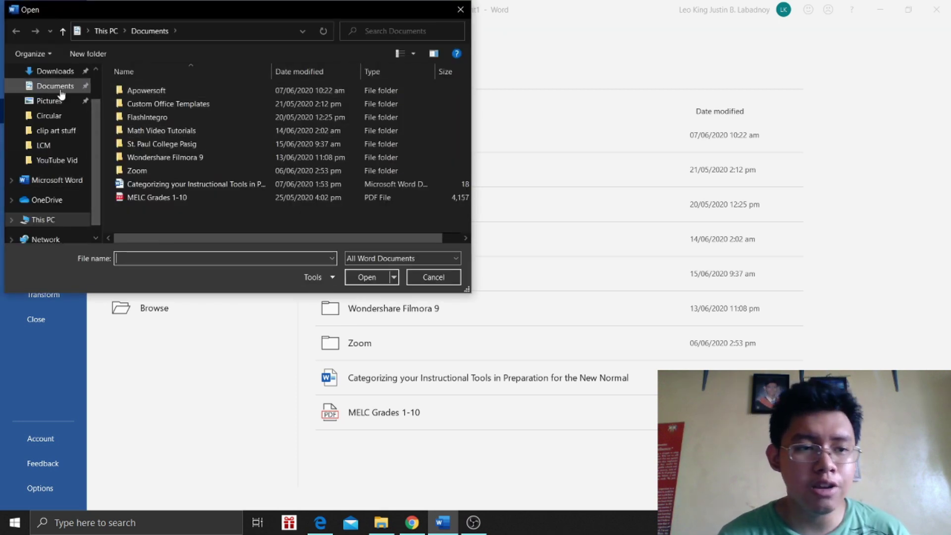
pyautogui.scroll(2, 58, 92)
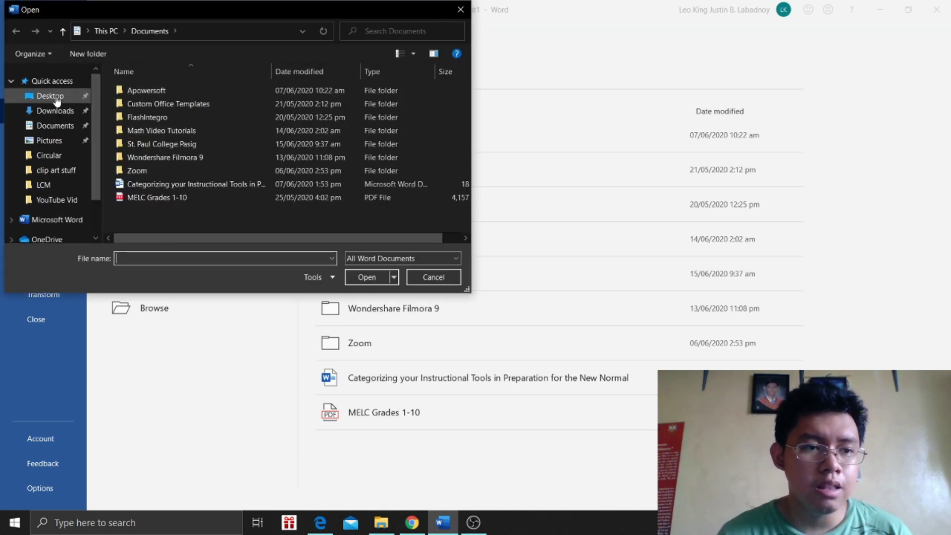
pyautogui.click(57, 98)
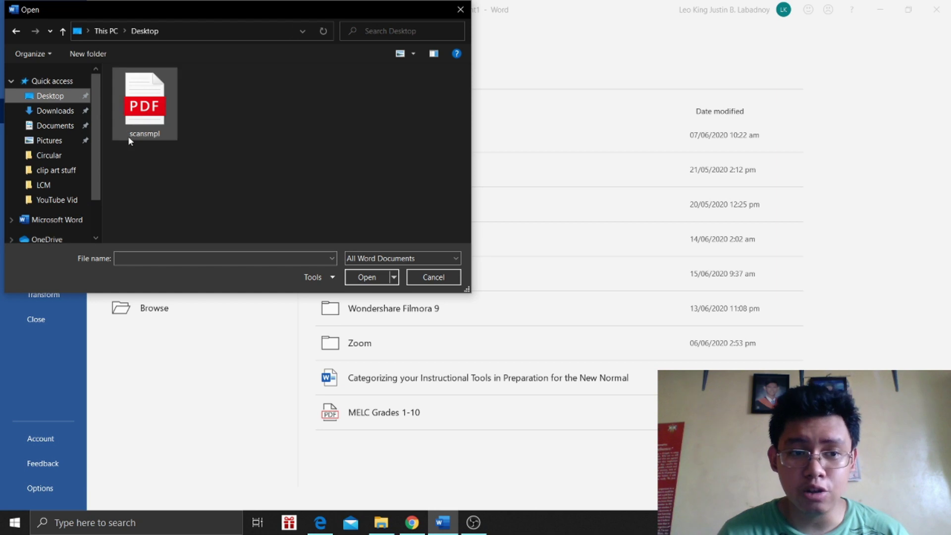
pyautogui.click(154, 105)
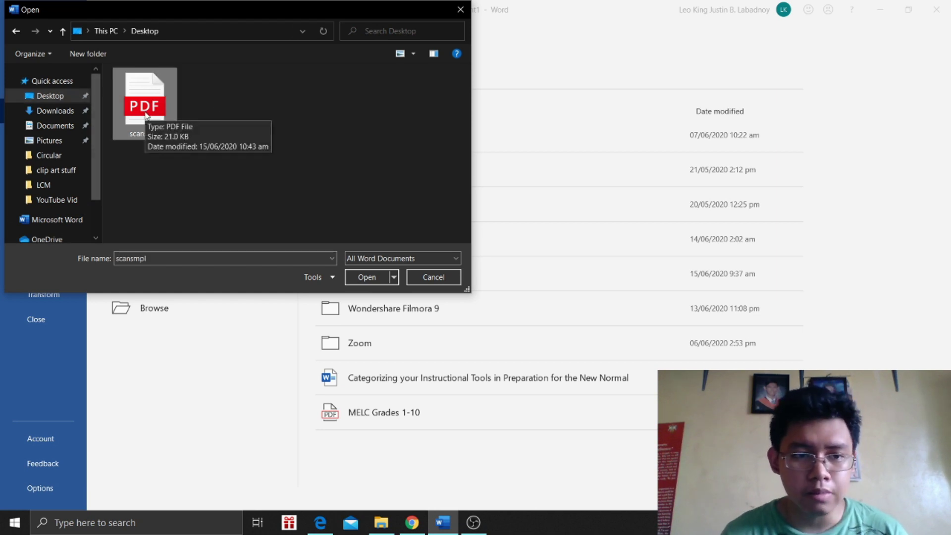
pyautogui.doubleClick(146, 114)
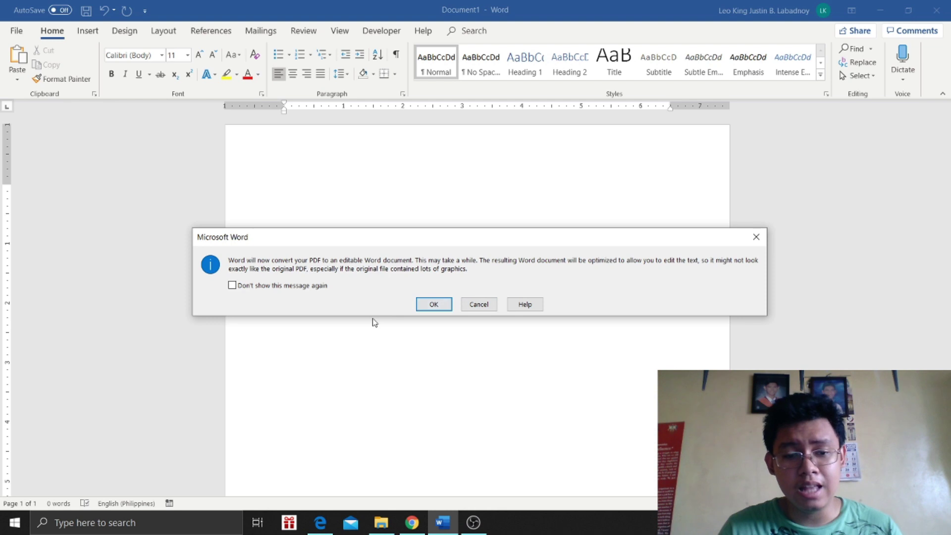
# Confirm converting the scansmpl PDF into an editable Word document
pyautogui.click(433, 305)
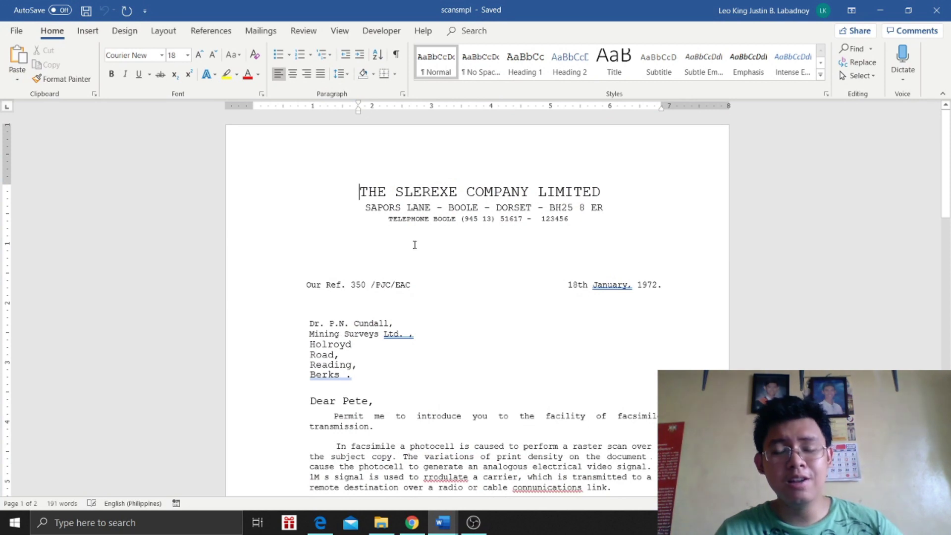
# Scroll through the converted scansmpl letter and select its signature picture
pyautogui.scroll(-5, 495, 264)
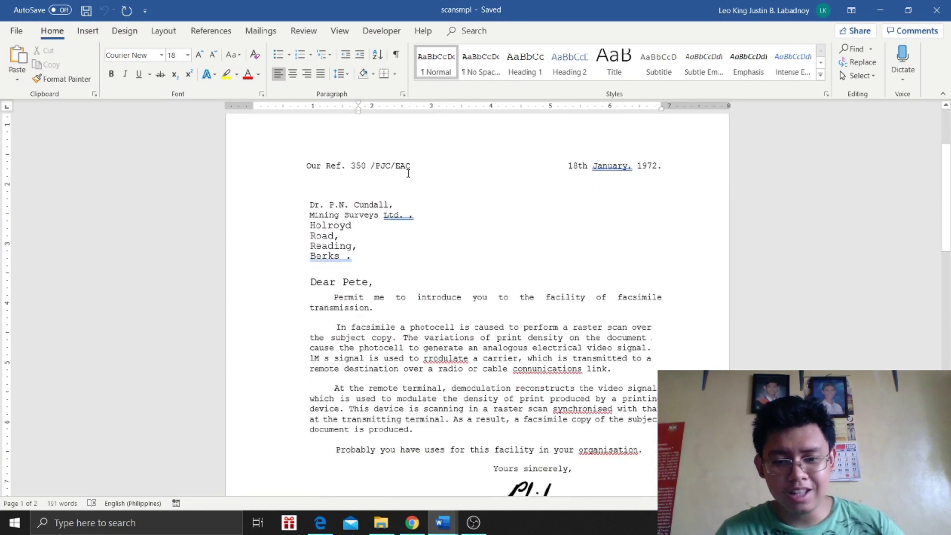
pyautogui.scroll(-5, 471, 350)
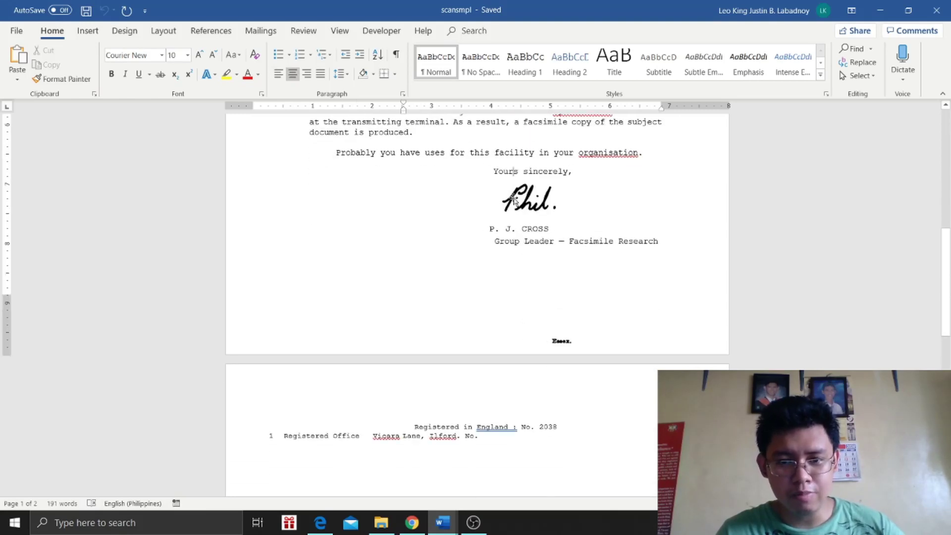
pyautogui.click(515, 202)
pyautogui.scroll(9, 515, 202)
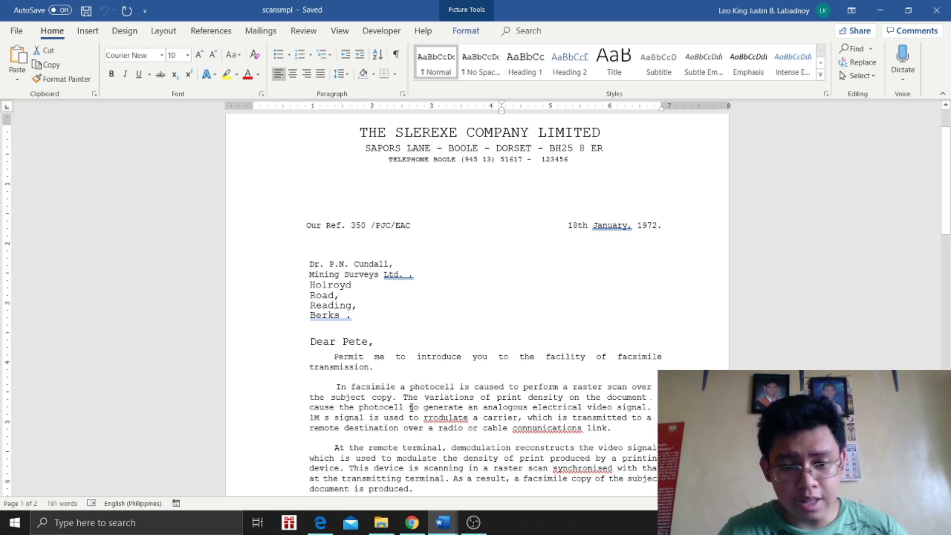
pyautogui.moveTo(442, 521)
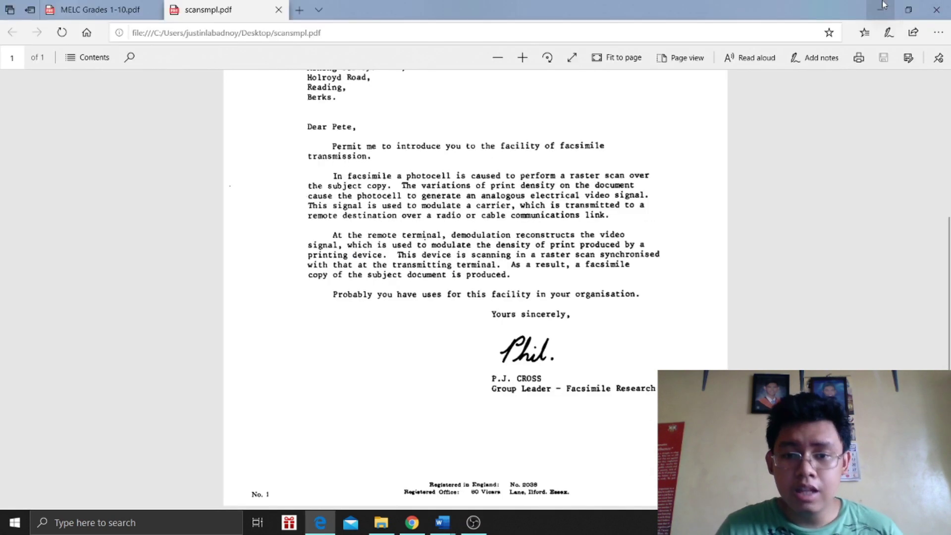
# Minimize Edge, return to the converted scansmpl document and place the caret in 'rrodulate'
pyautogui.click(882, 6)
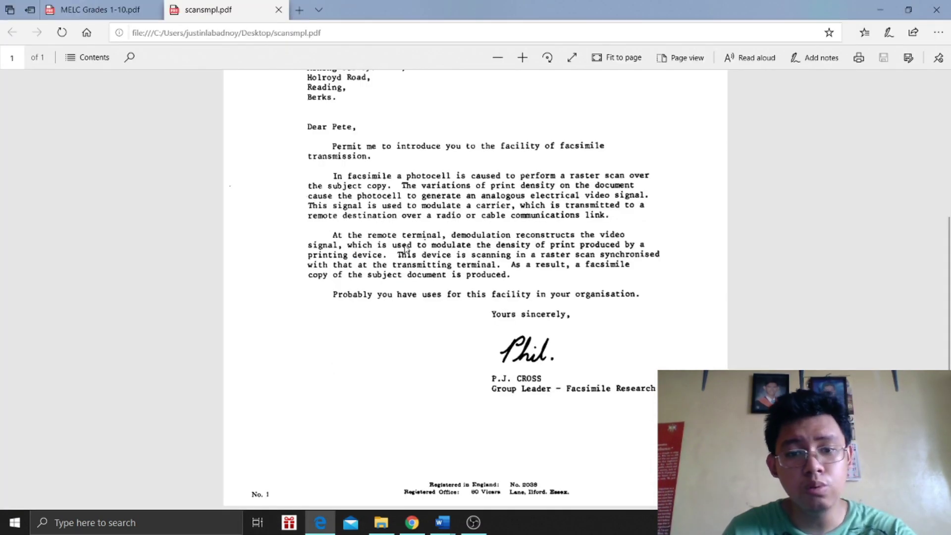
pyautogui.click(442, 522)
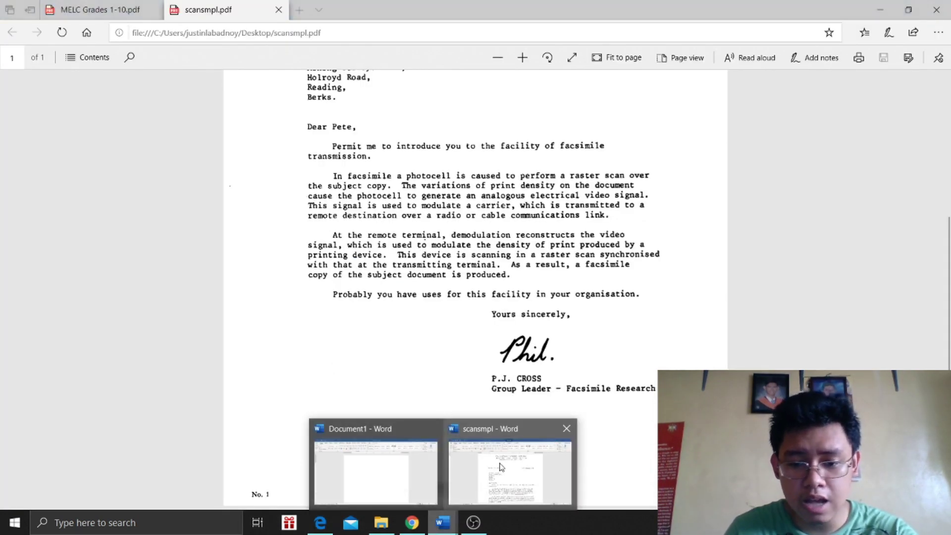
pyautogui.click(500, 467)
pyautogui.click(428, 412)
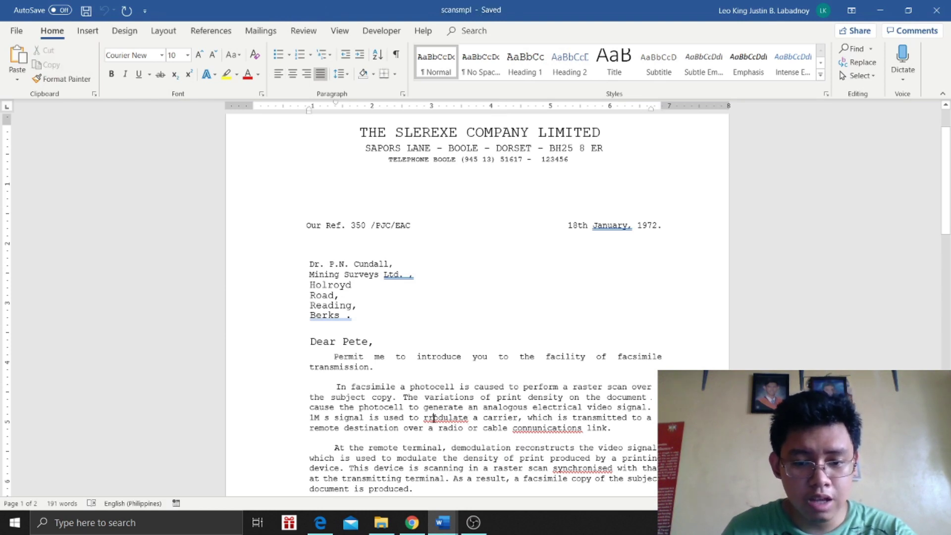
# Correct the OCR errors to 'modulate', 'communications', 'synchronized' and 'organization'
pyautogui.press('BackSpace')
pyautogui.press('BackSpace')
pyautogui.write('mo')
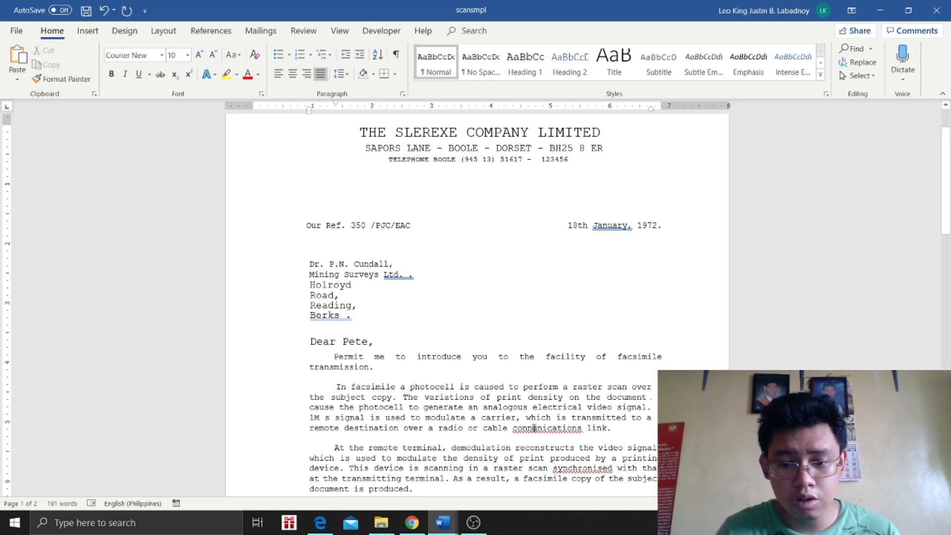
pyautogui.click(535, 447)
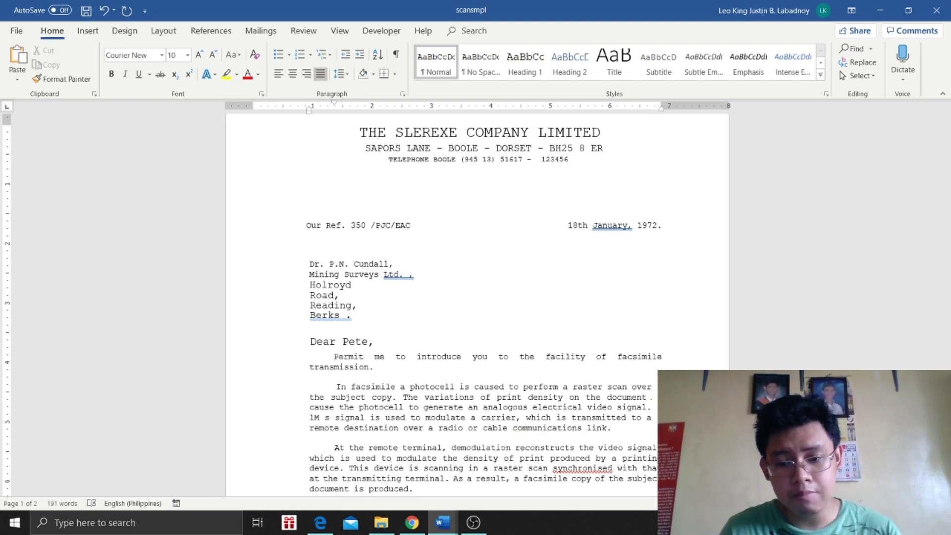
pyautogui.rightClick(594, 468)
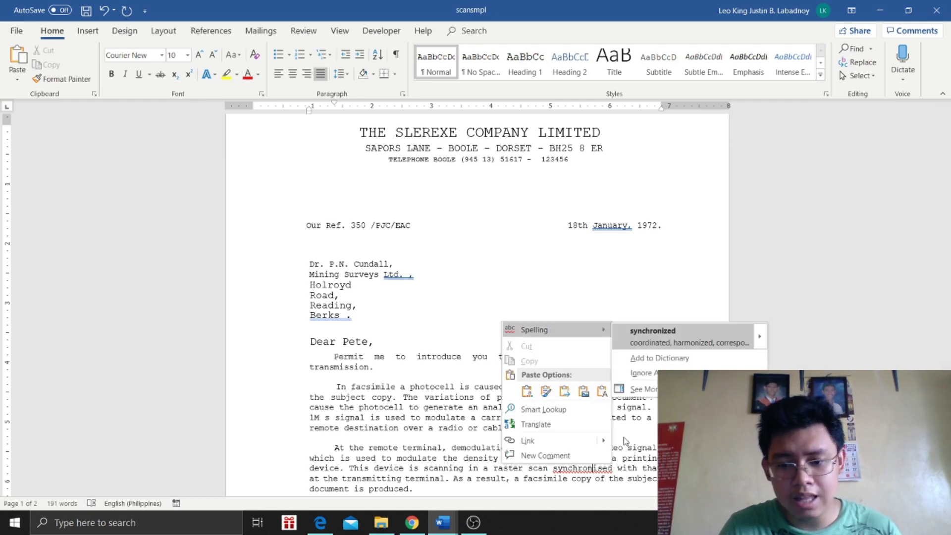
pyautogui.click(685, 327)
pyautogui.scroll(-3, 636, 352)
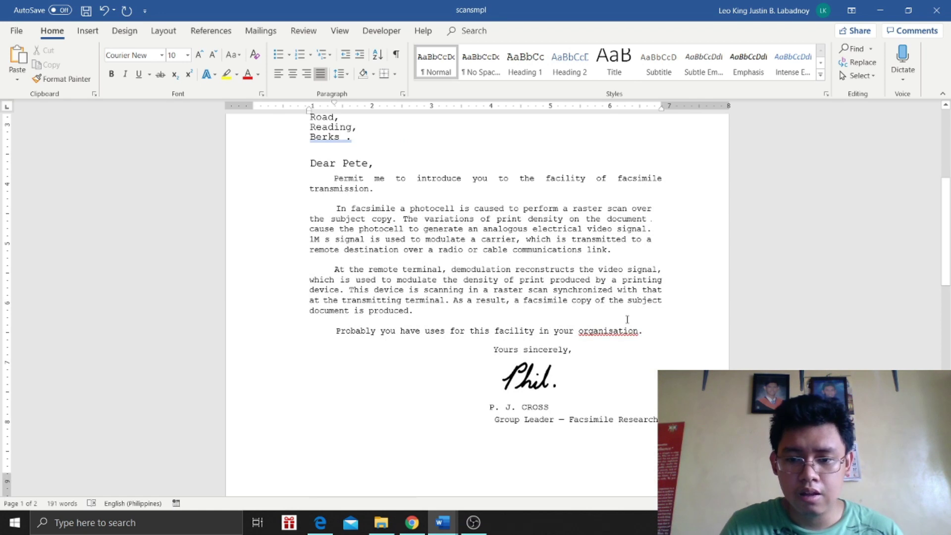
pyautogui.rightClick(629, 330)
pyautogui.click(681, 345)
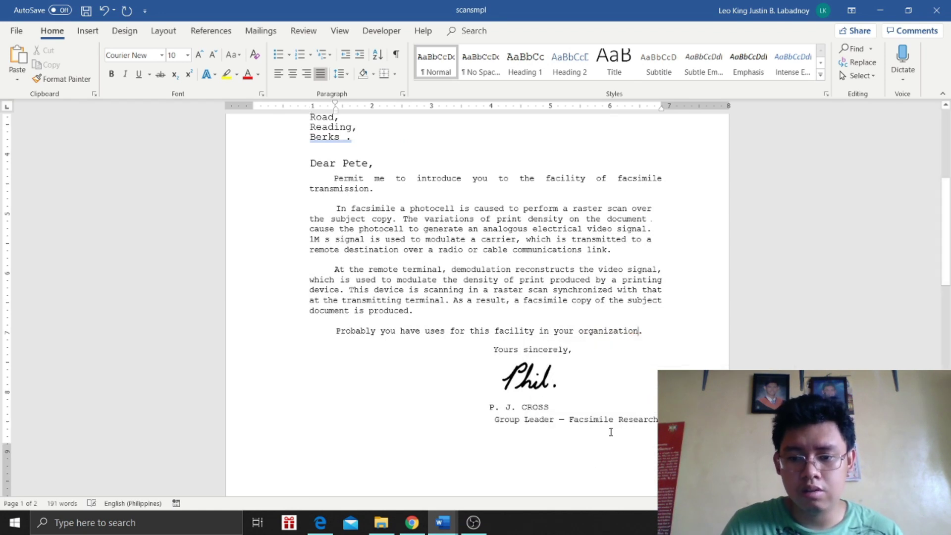
pyautogui.scroll(-2, 610, 431)
pyautogui.scroll(-4, 610, 432)
pyautogui.scroll(7, 596, 431)
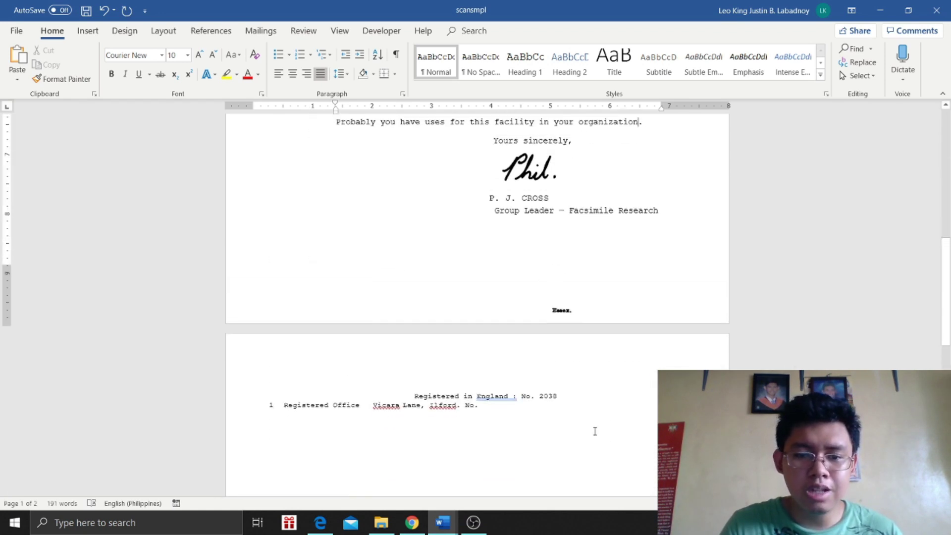
pyautogui.scroll(3, 595, 430)
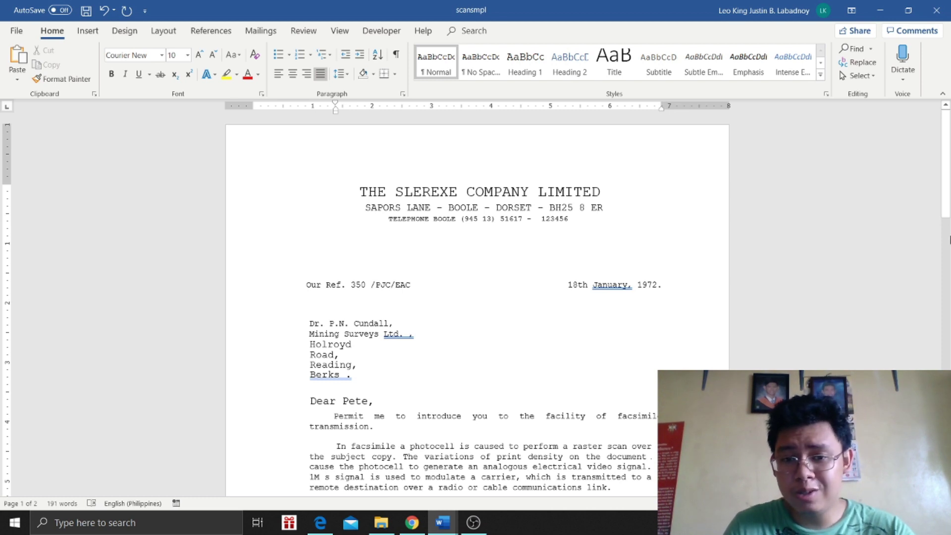
# Minimize Word and then Edge to reveal the desktop
pyautogui.click(875, 9)
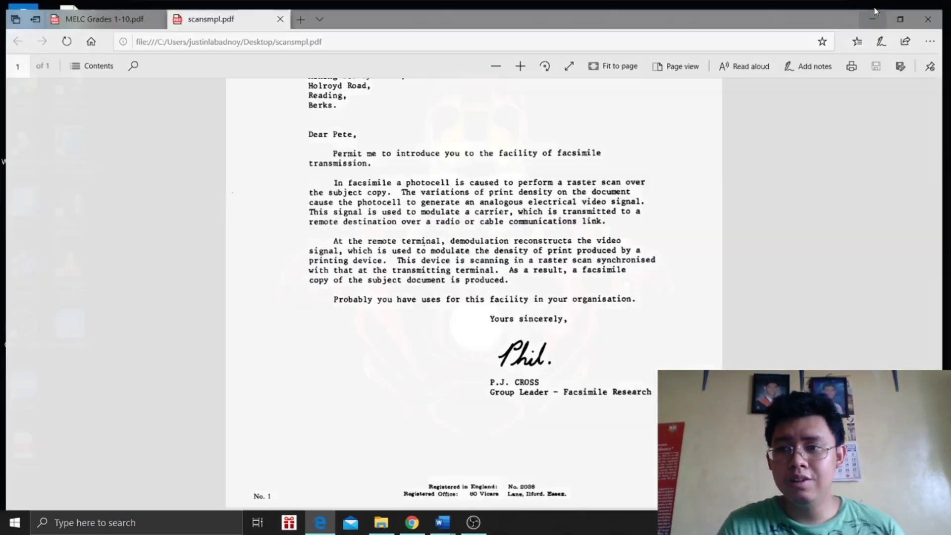
pyautogui.click(874, 9)
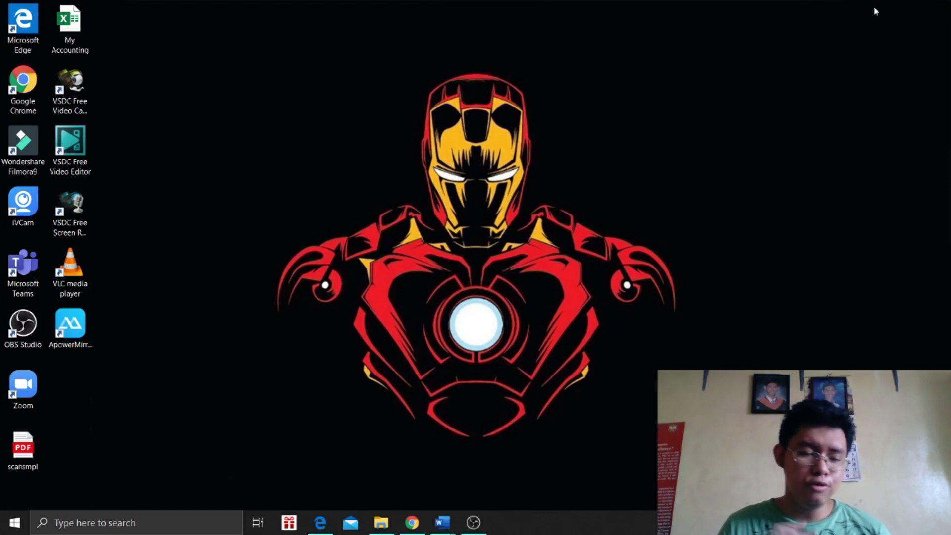